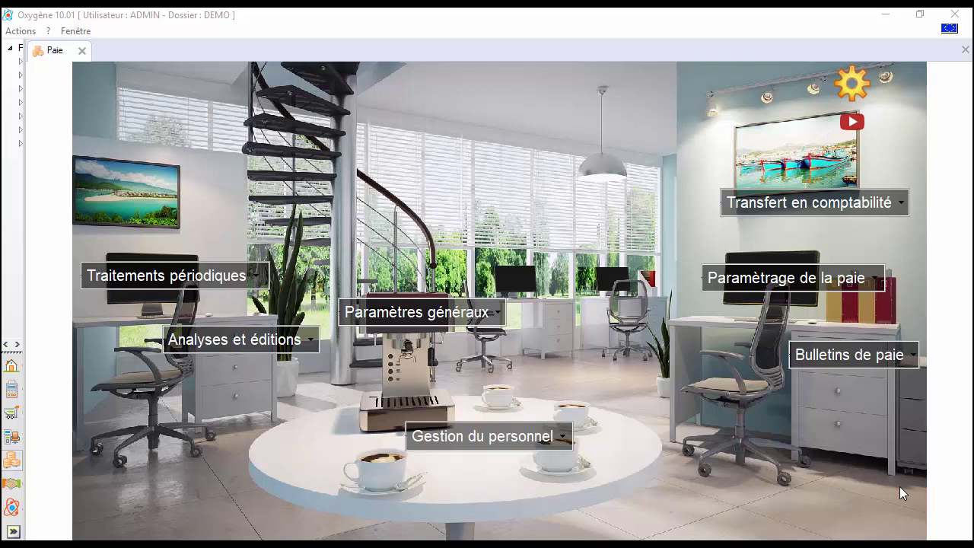
- Open the employee record with code EMPMENS for editing from the employee list
click(542, 445)
click(557, 295)
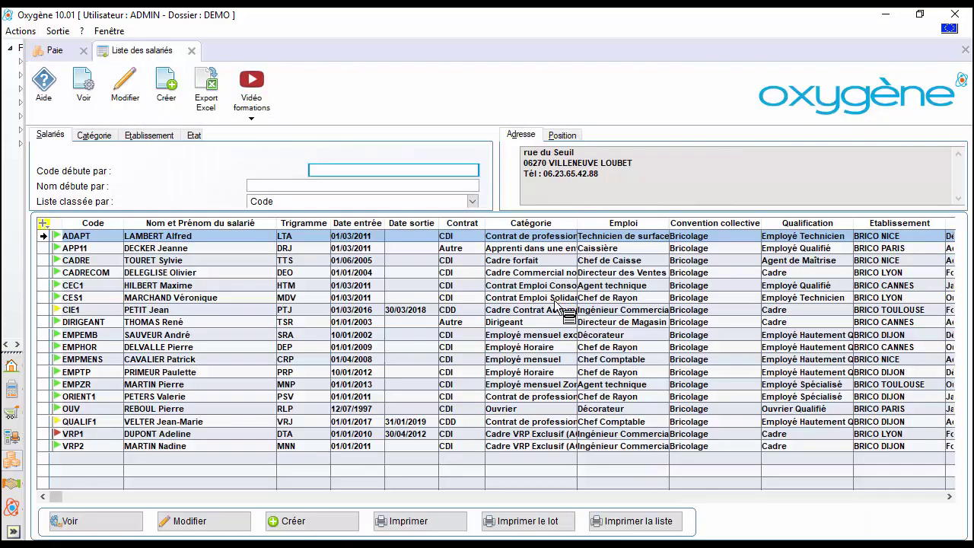
click(185, 359)
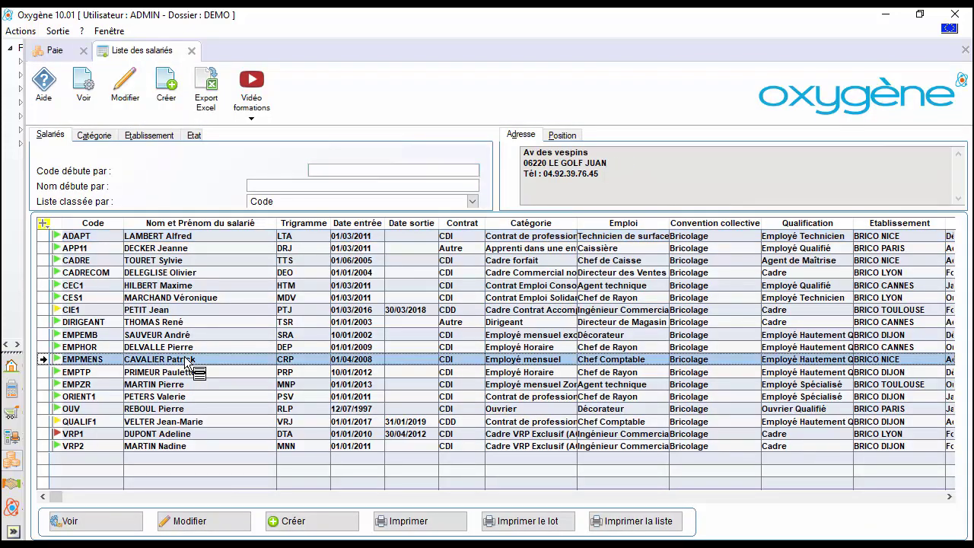
click(188, 522)
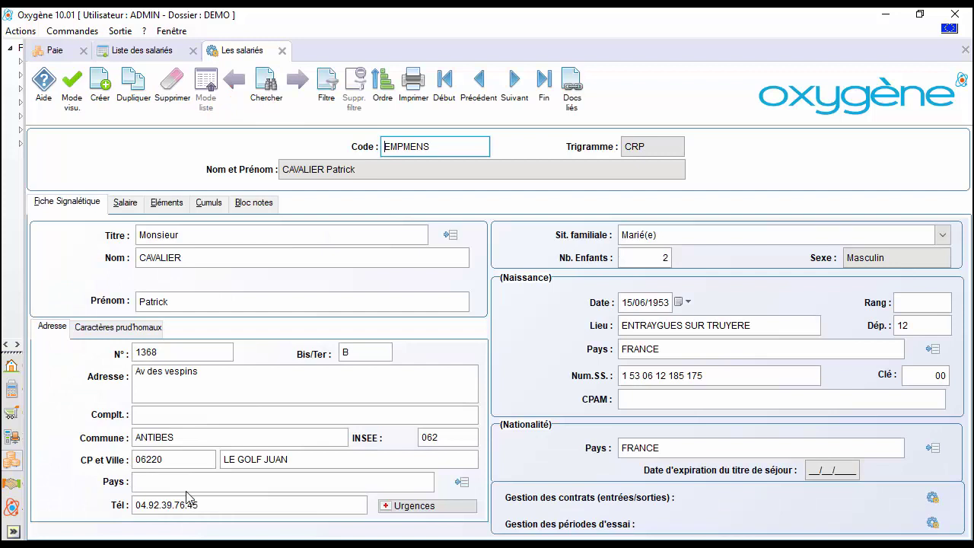
- Set the employee's MUTUELLE salary element to C=Célibataire, save the record, and close it along with the employee list
click(174, 211)
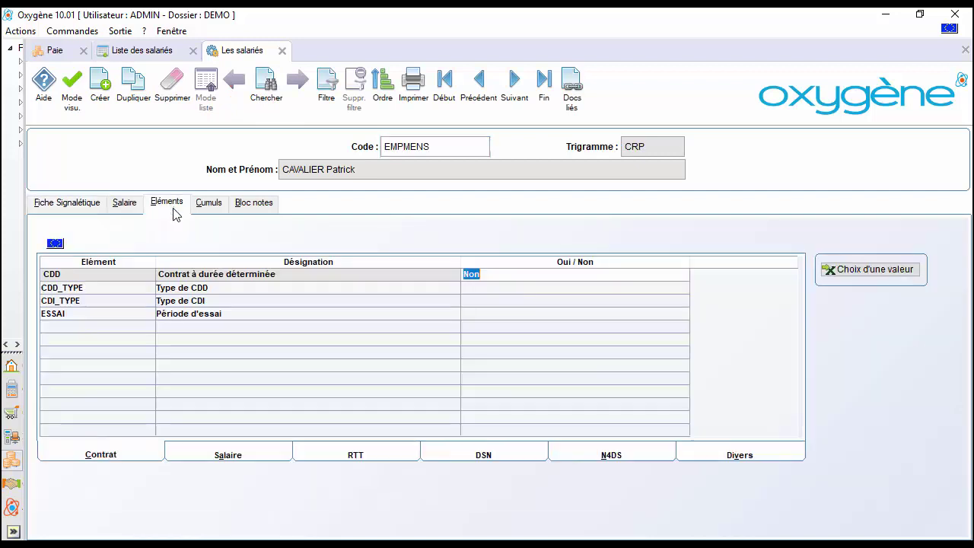
click(188, 454)
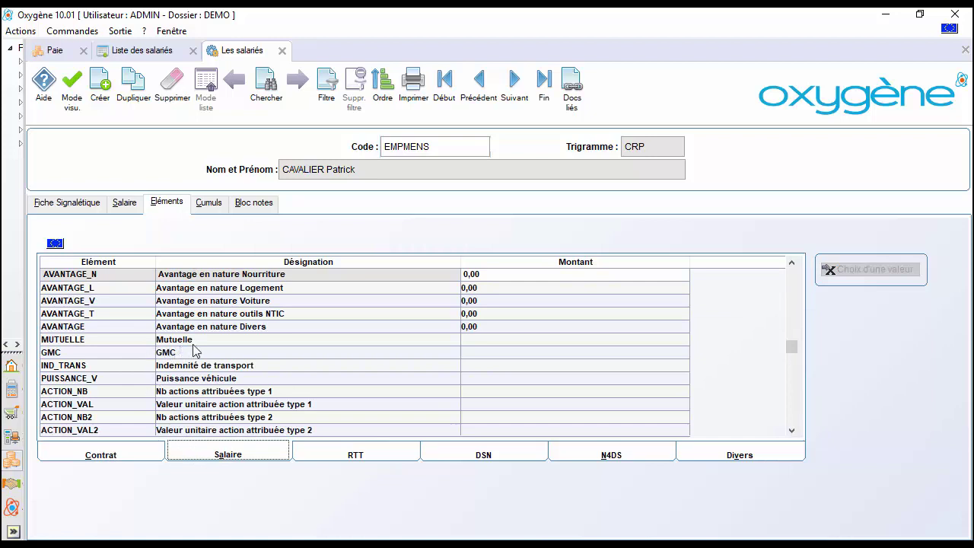
click(472, 340)
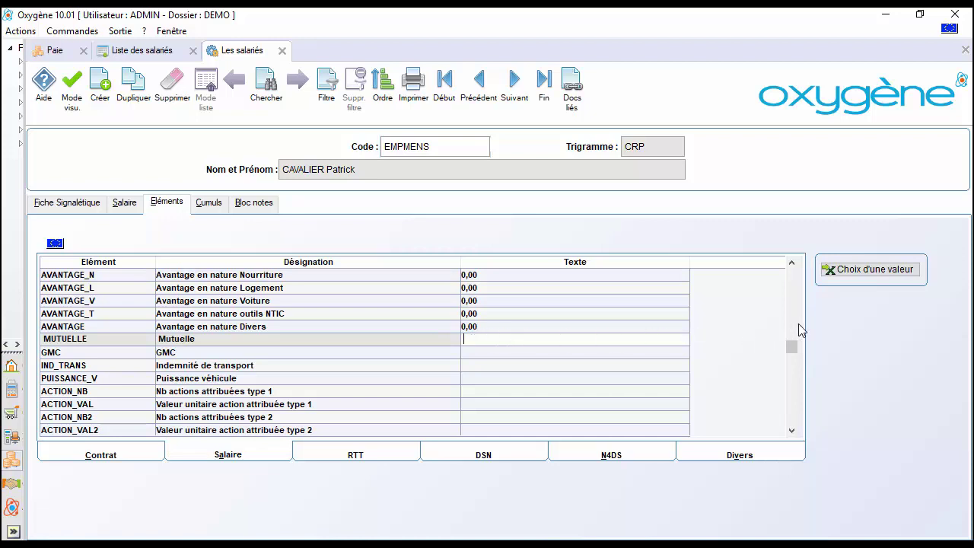
click(865, 277)
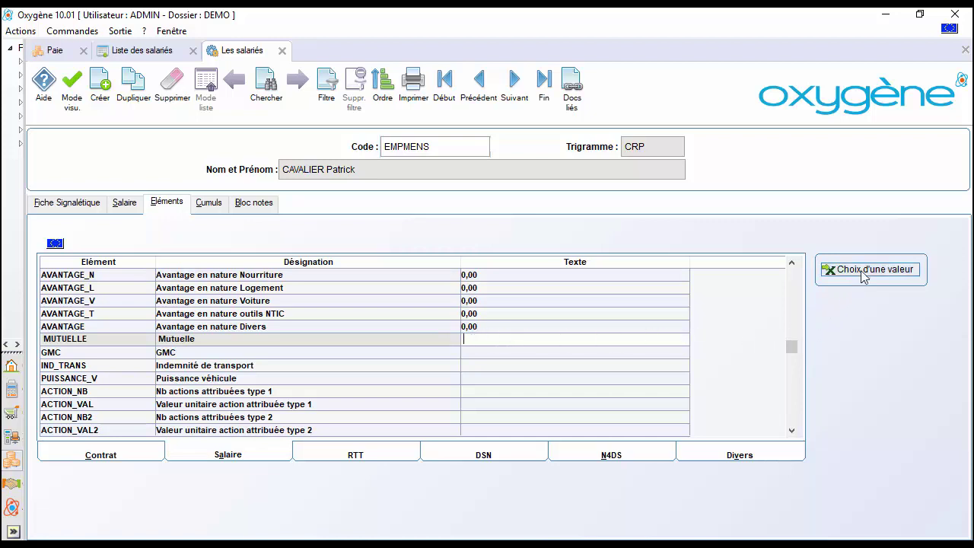
click(863, 277)
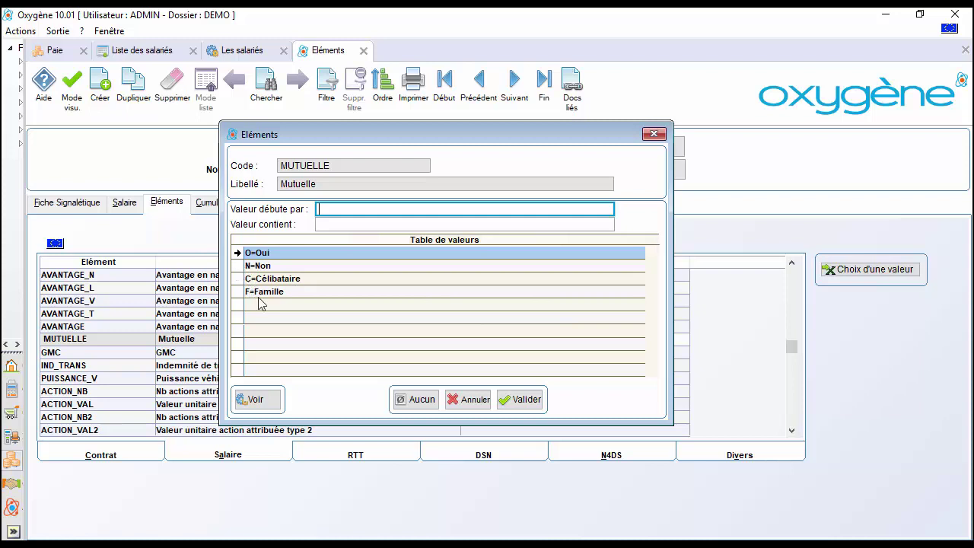
click(264, 283)
click(513, 398)
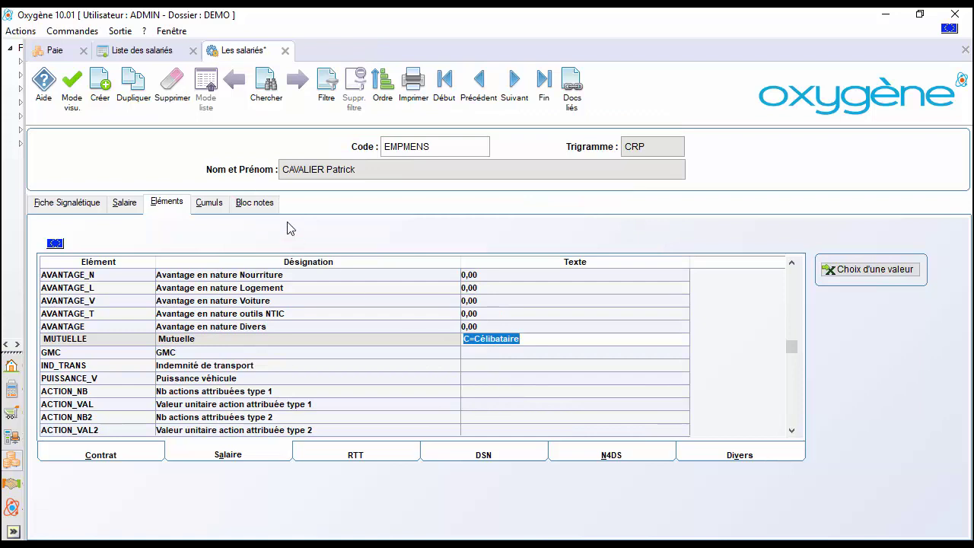
click(82, 110)
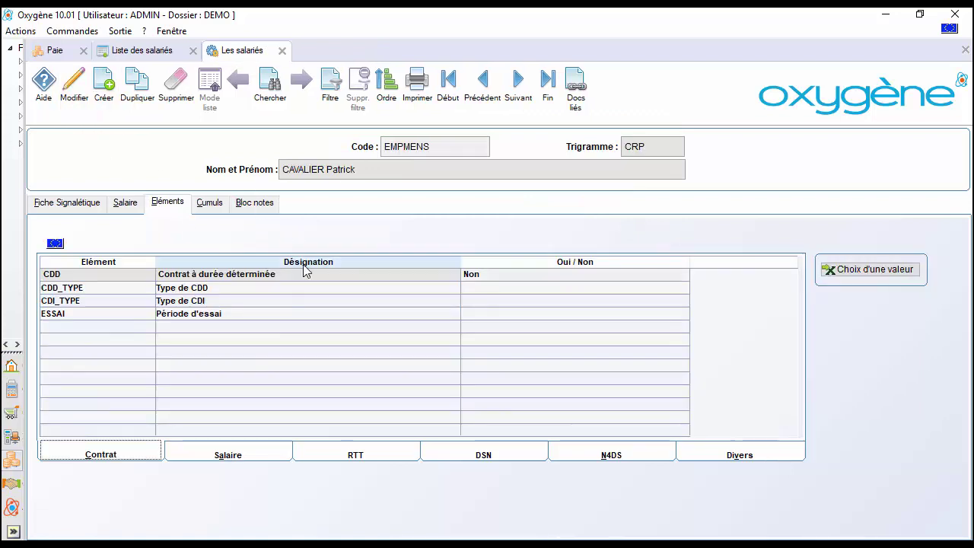
click(282, 51)
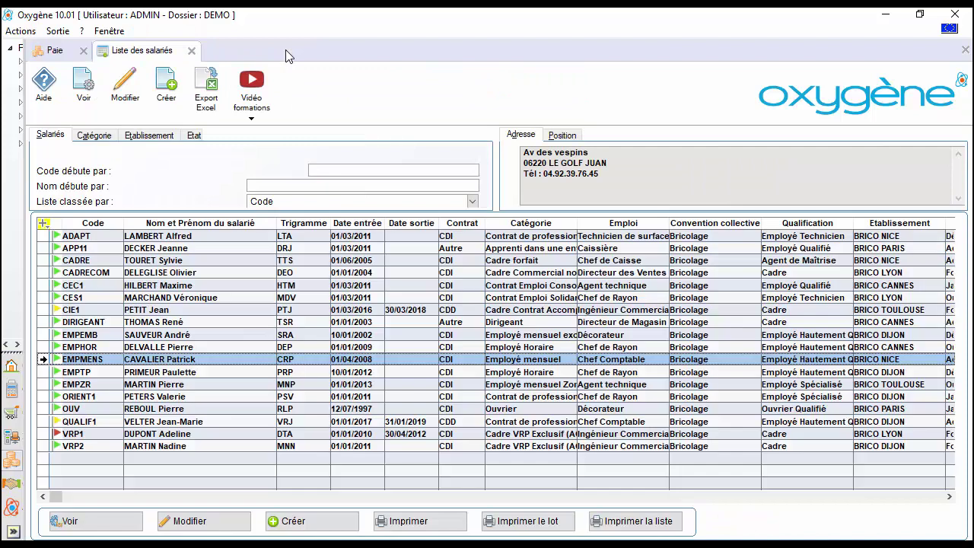
click(191, 51)
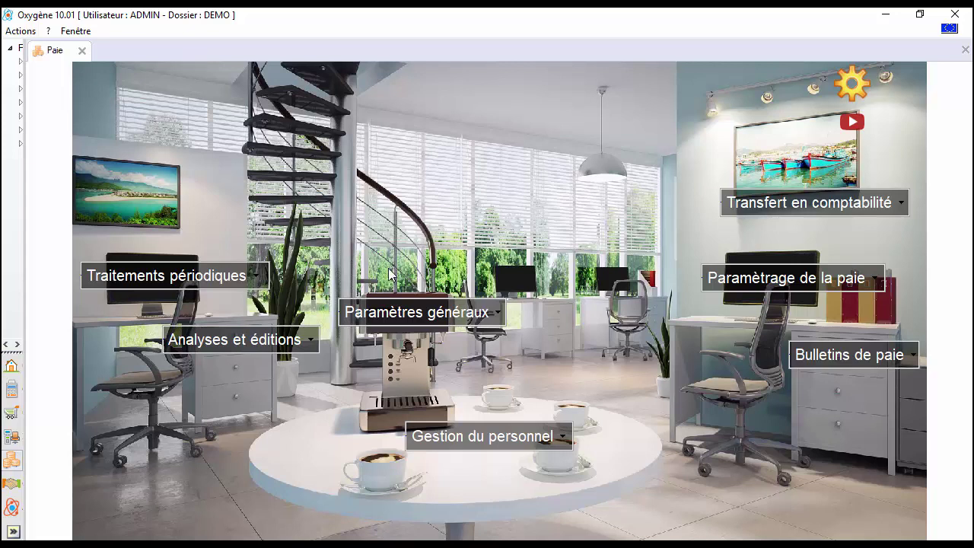
- Open the payslip list and generate the payslips for the Janvier 2018 pay period
click(799, 371)
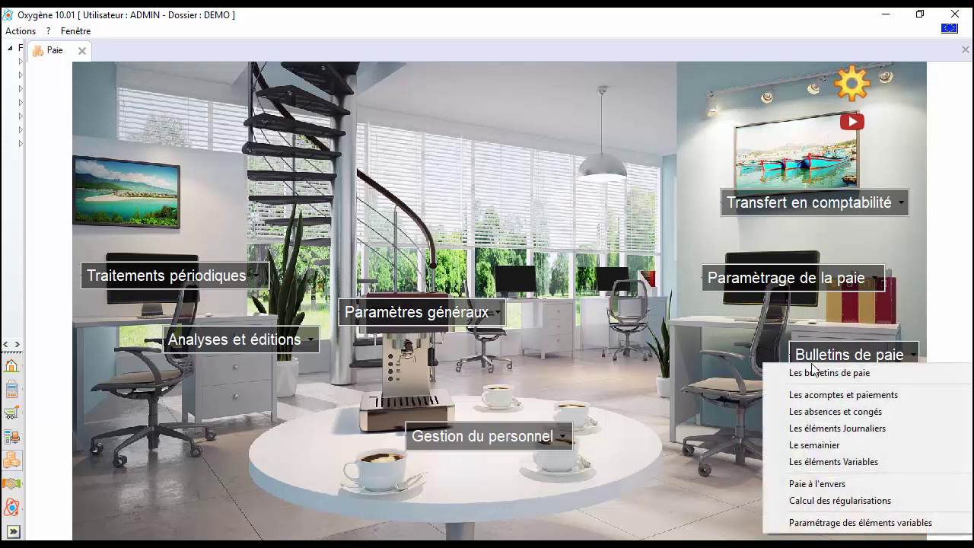
click(818, 376)
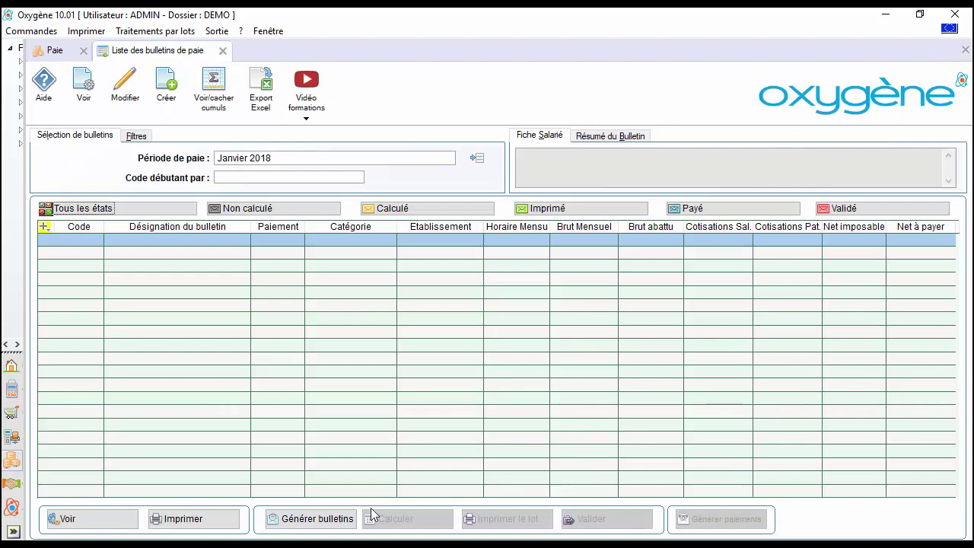
click(333, 516)
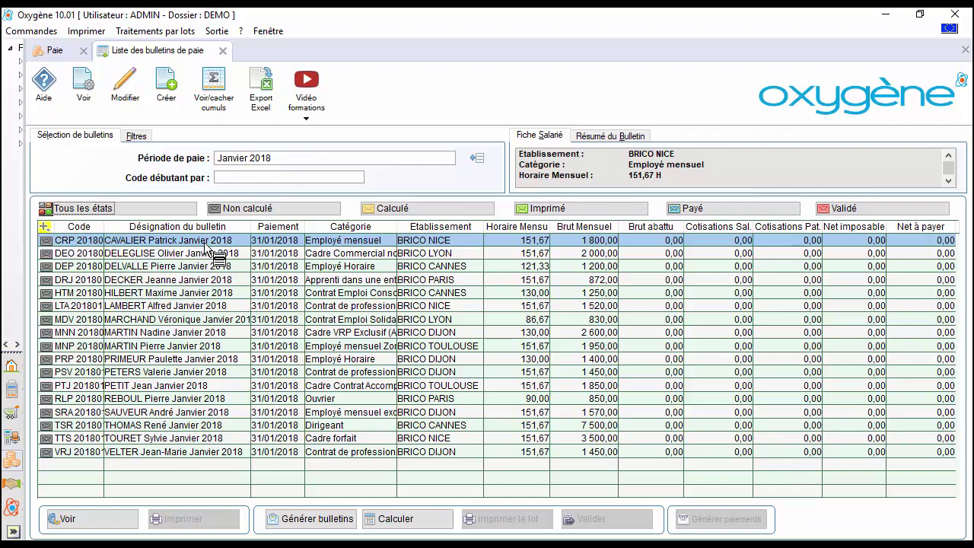
- Check the MUTUELLE salary element in the first generated payslip, and close the payslip and the list
click(83, 525)
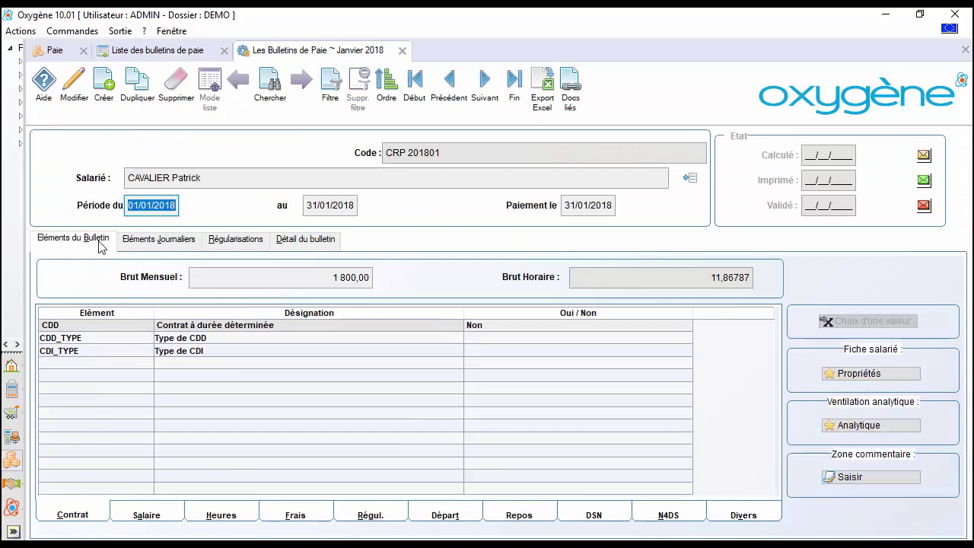
click(124, 522)
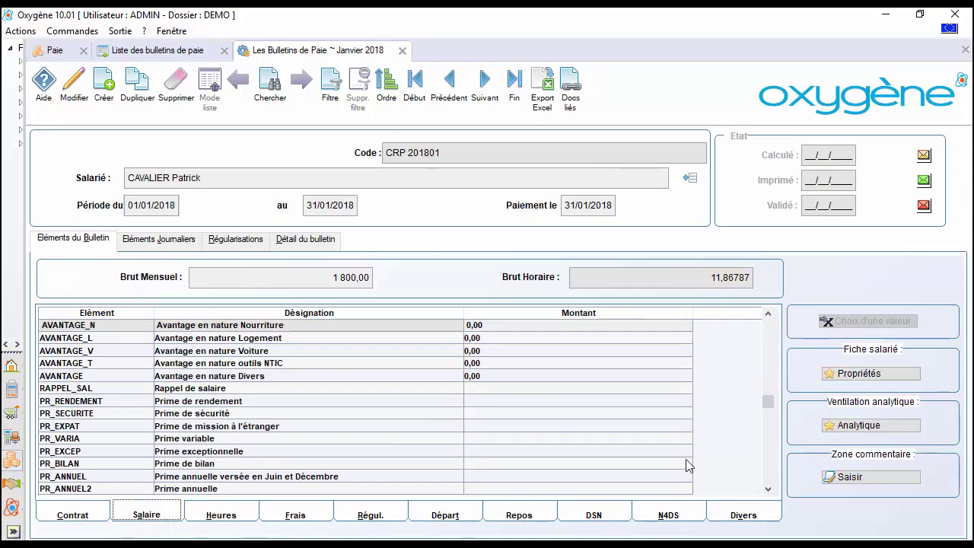
drag(767, 491, 767, 491)
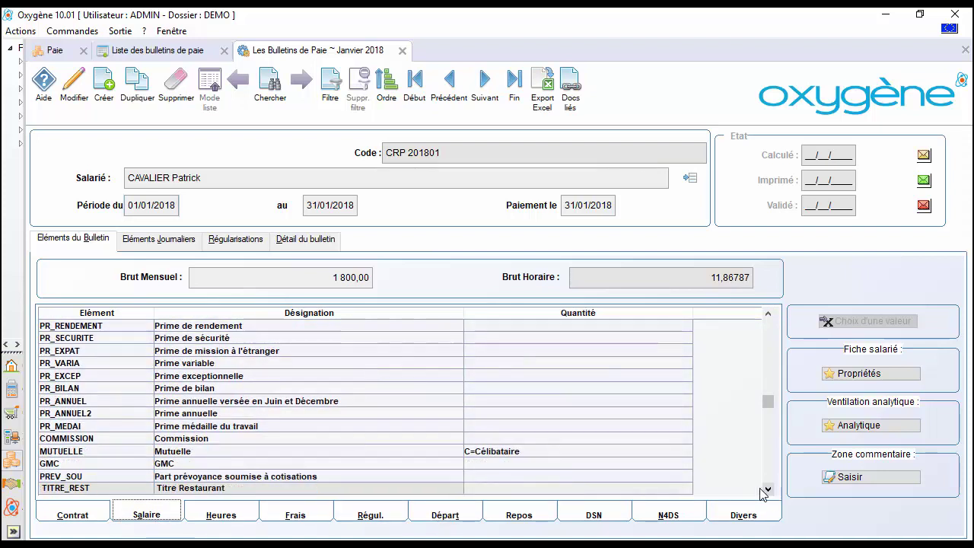
click(551, 454)
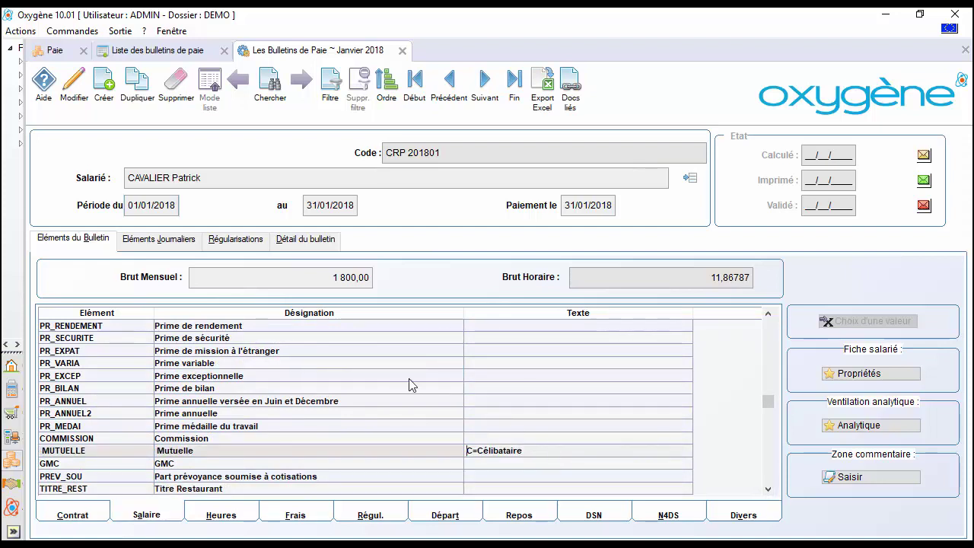
click(402, 51)
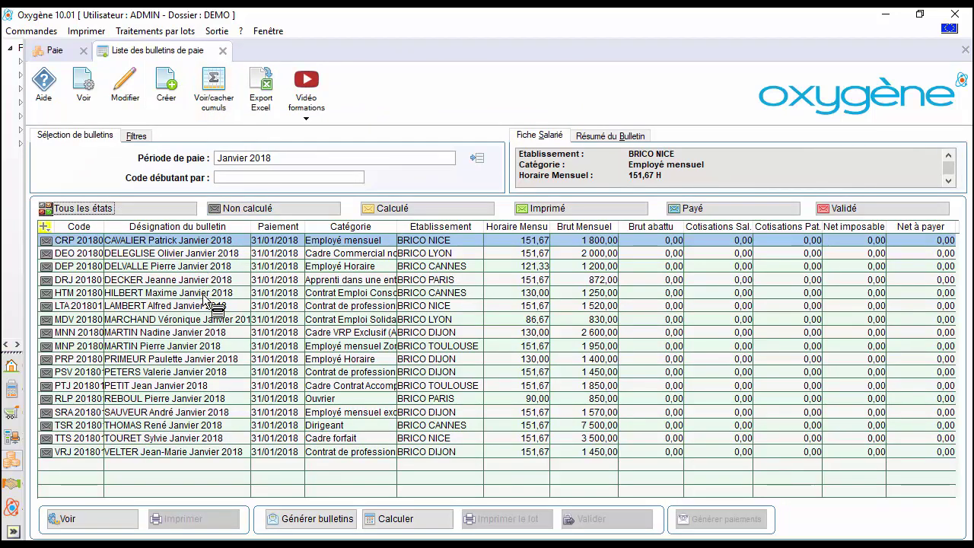
click(223, 51)
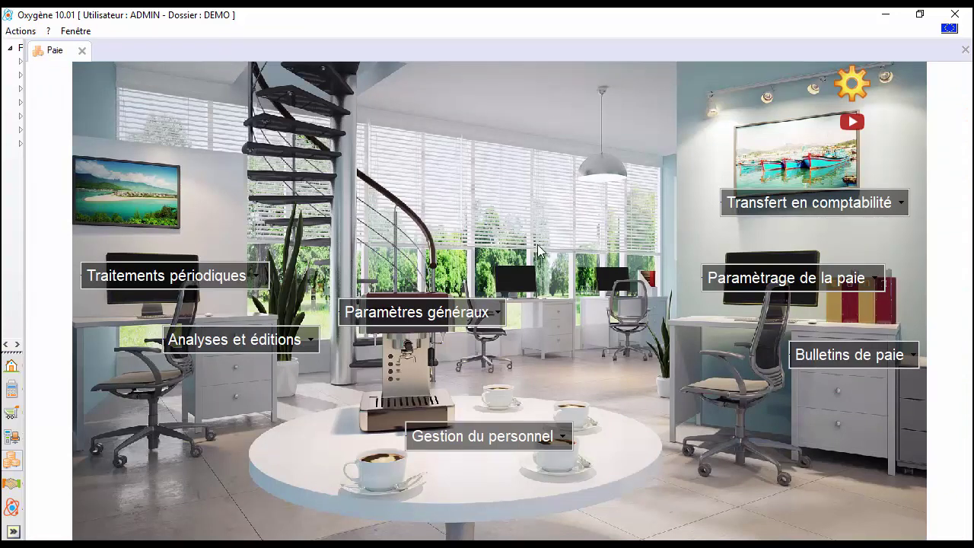
- Open the calculation constants list and filter it to designations containing "Mutuelle non"
click(746, 277)
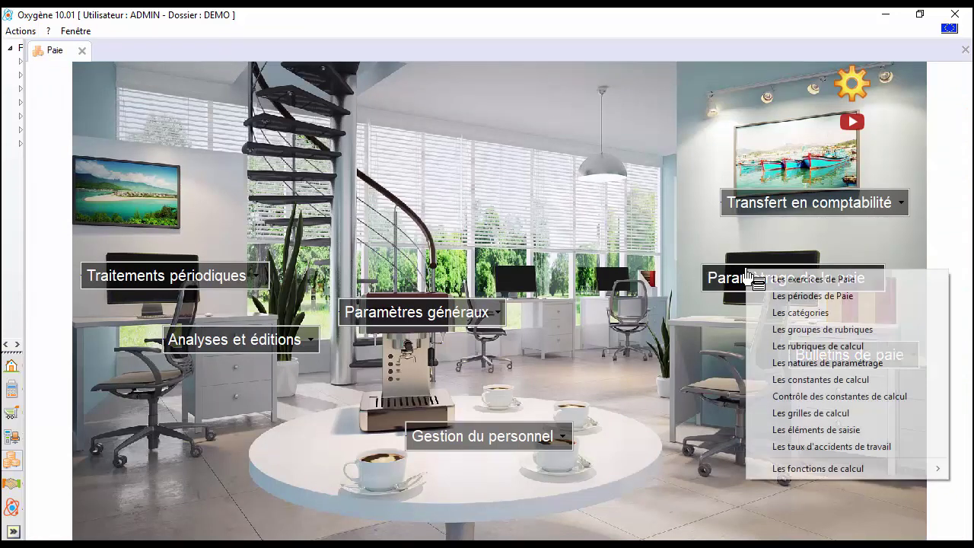
click(792, 380)
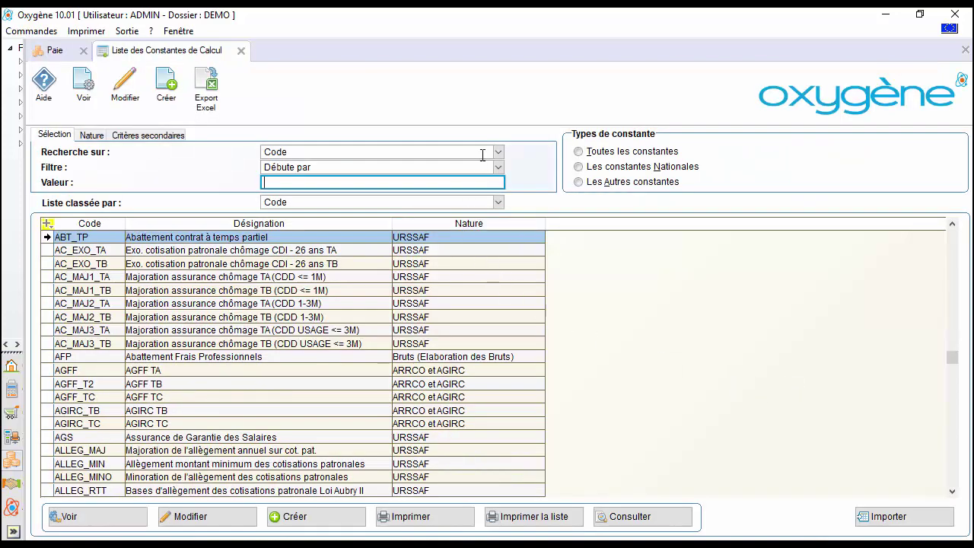
click(498, 152)
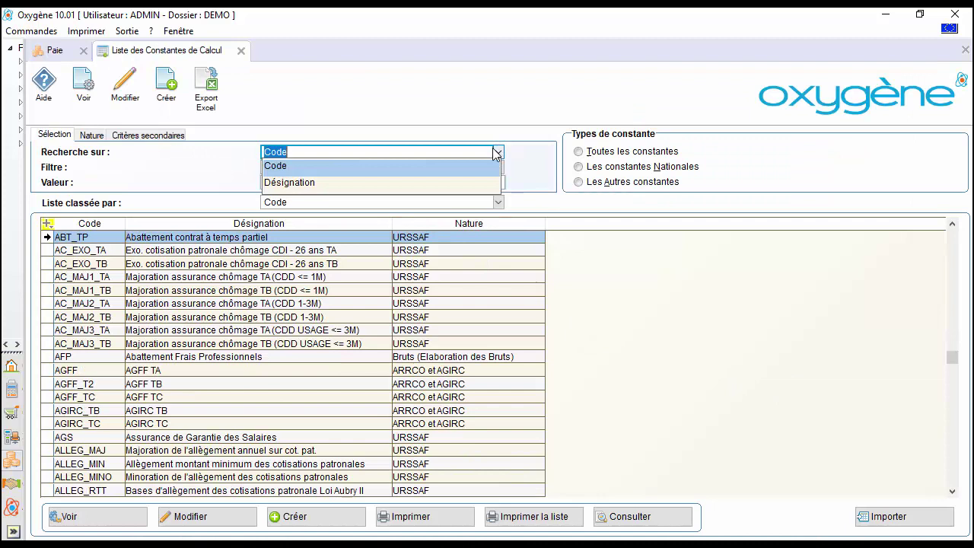
click(379, 188)
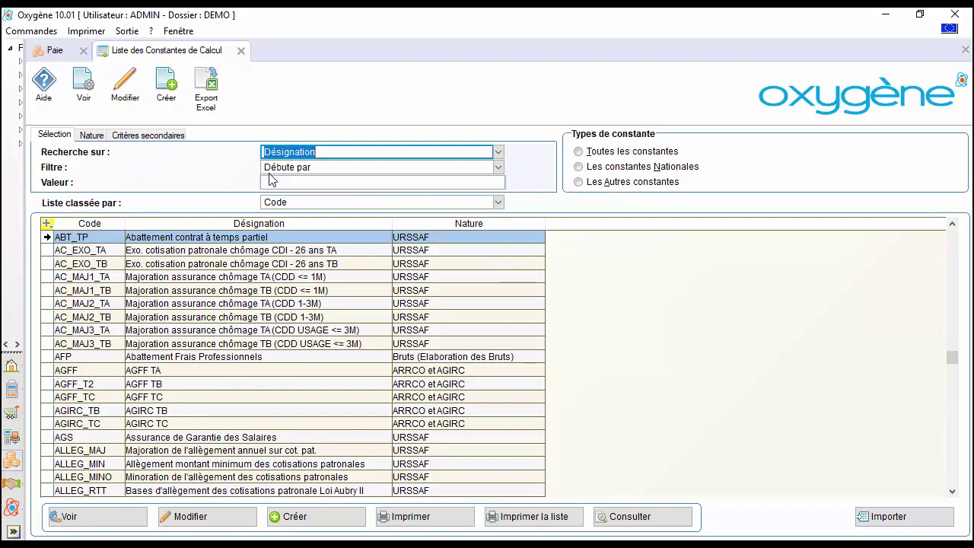
click(500, 168)
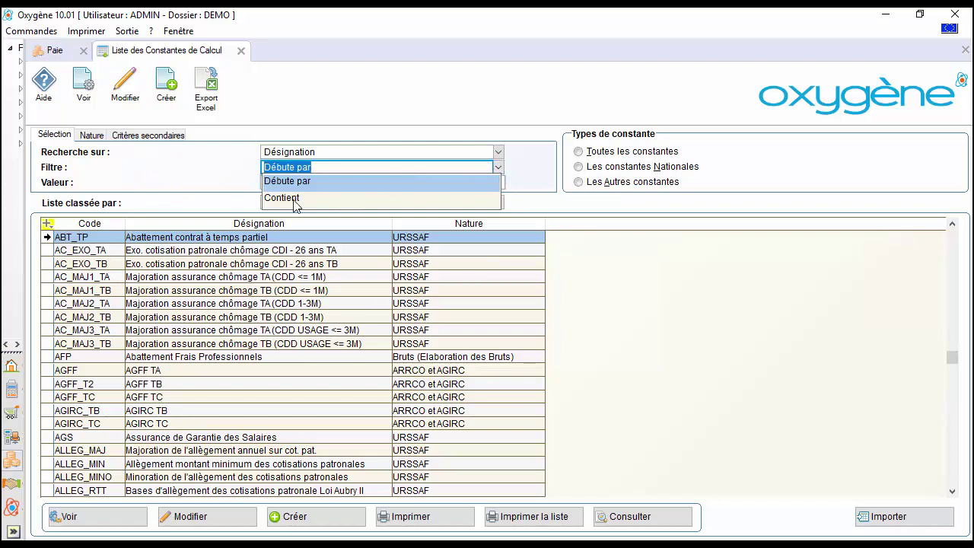
click(301, 199)
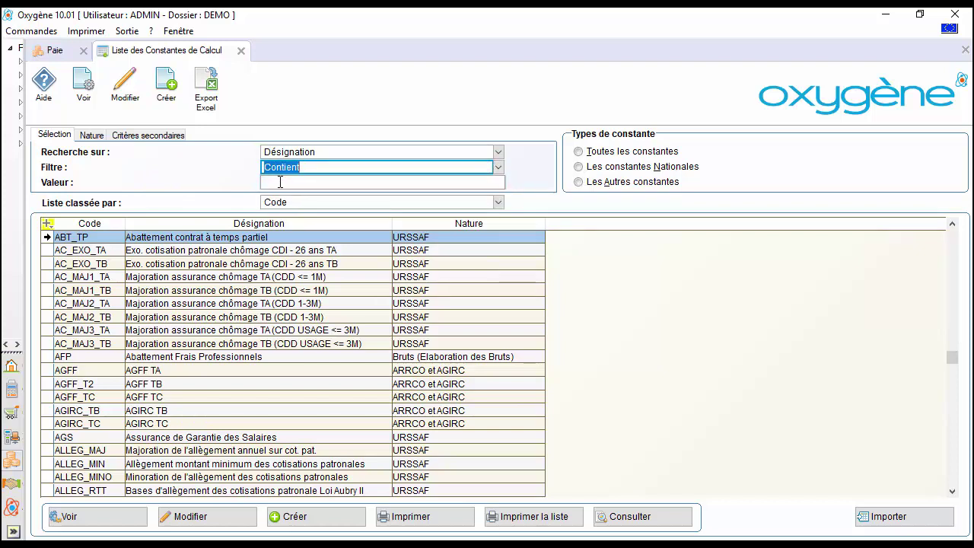
click(280, 182)
text(M)
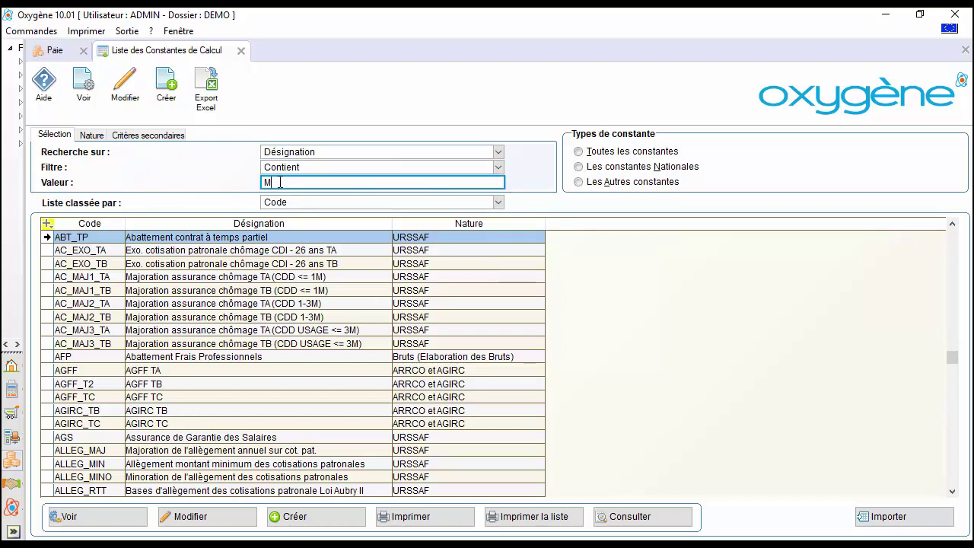
text(utuelle)
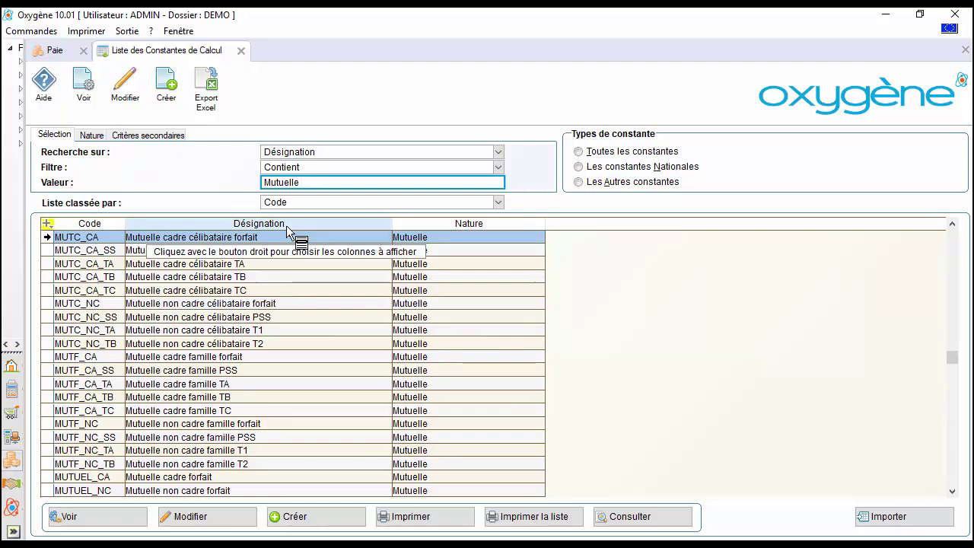
text(non)
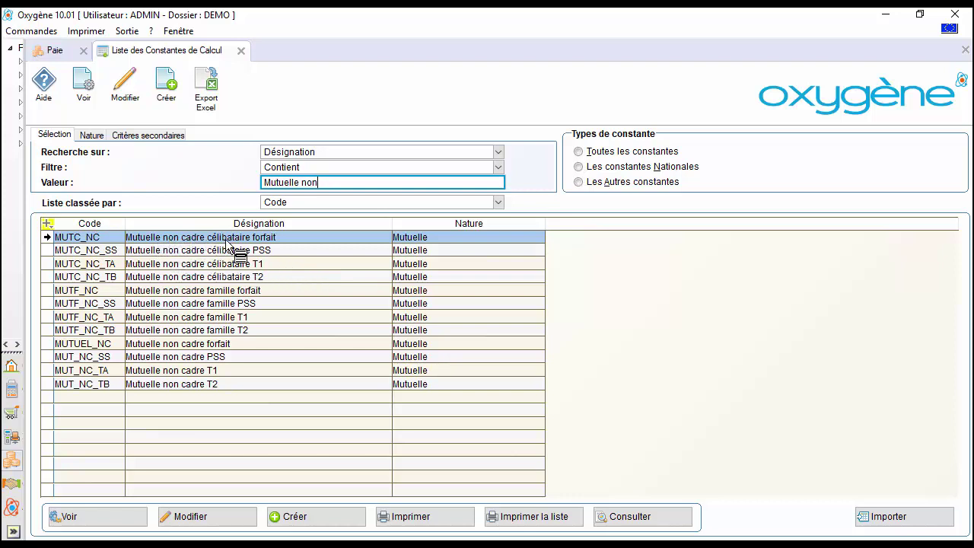
- Edit the MUTC_NC constant, setting its effective date to 01/01/2018, Valeur Salariale to 10 and Valeur Patronale to 15
click(239, 518)
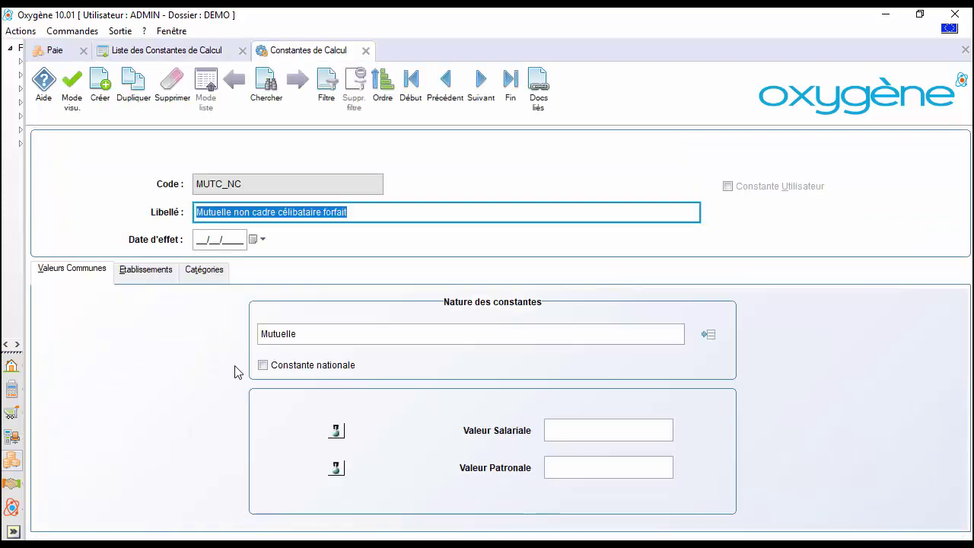
click(202, 242)
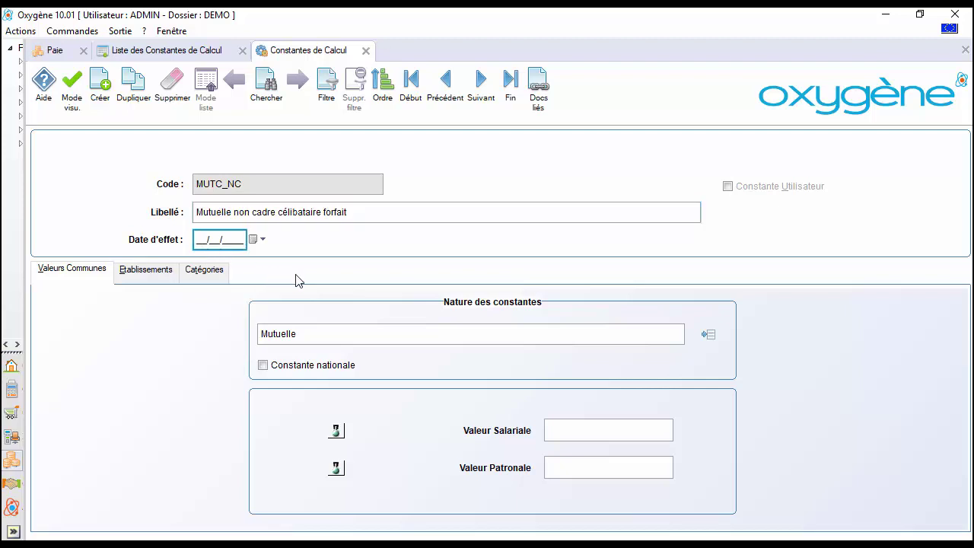
text(01/01/2018)
click(619, 431)
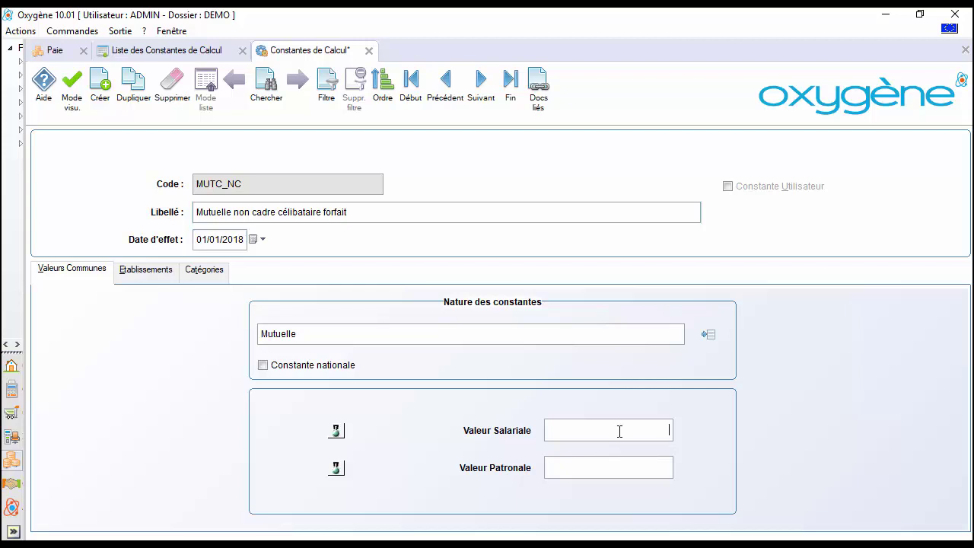
text(10)
text(15)
- Save the MUTC_NC constant with its effective date, agree to replace the standard definition, and close the record
click(74, 90)
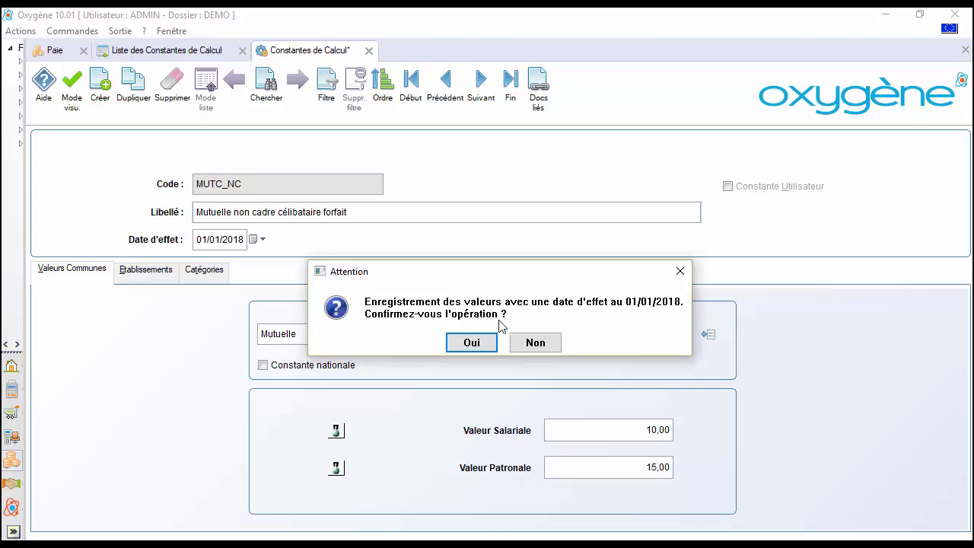
click(489, 343)
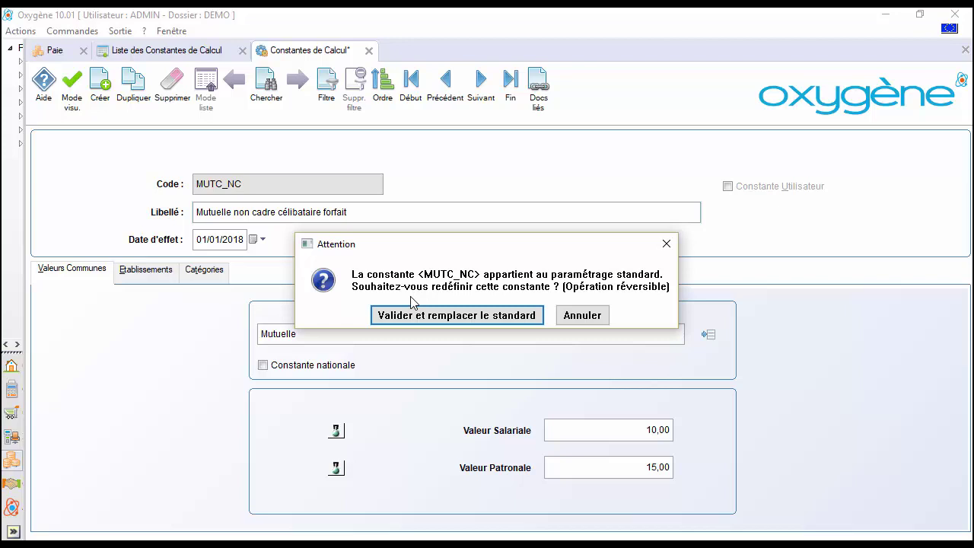
click(411, 316)
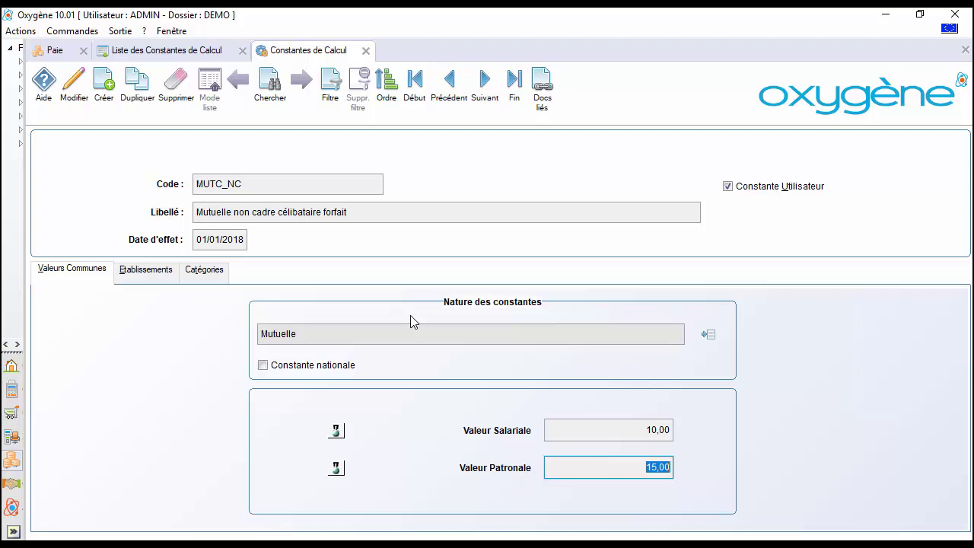
click(365, 50)
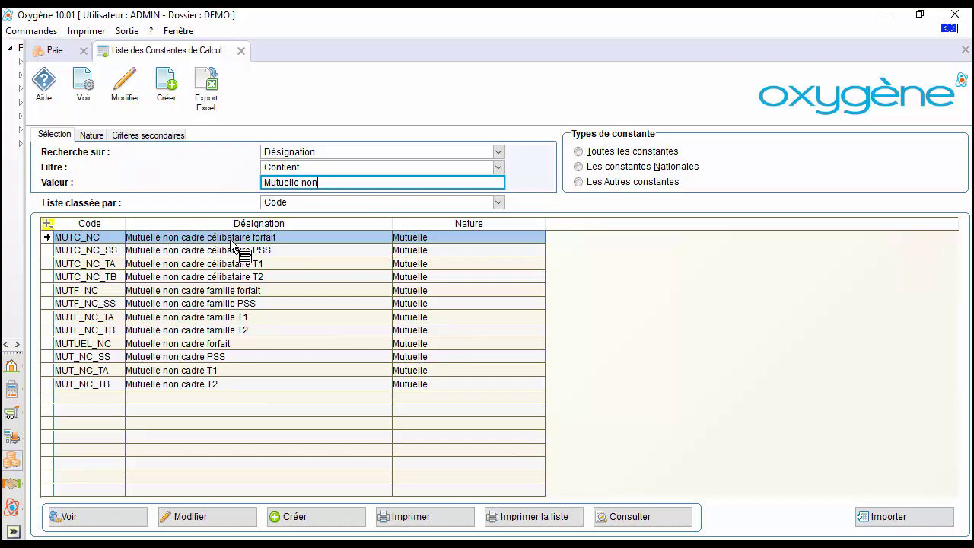
- Examine the non-cadre mutuelle constants in the list, comparing the célibataire, famille and general variants for forfait, PSS, T1 and T2
click(232, 290)
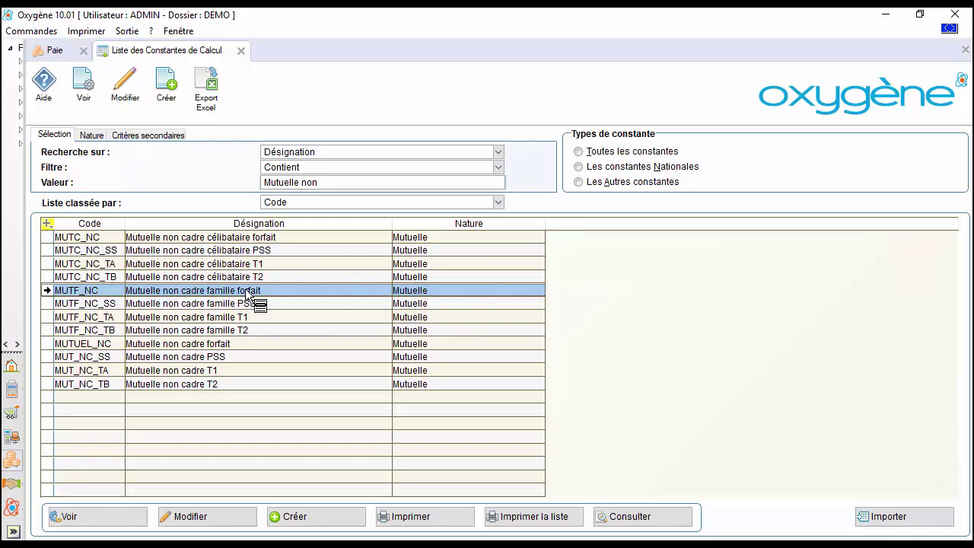
click(251, 238)
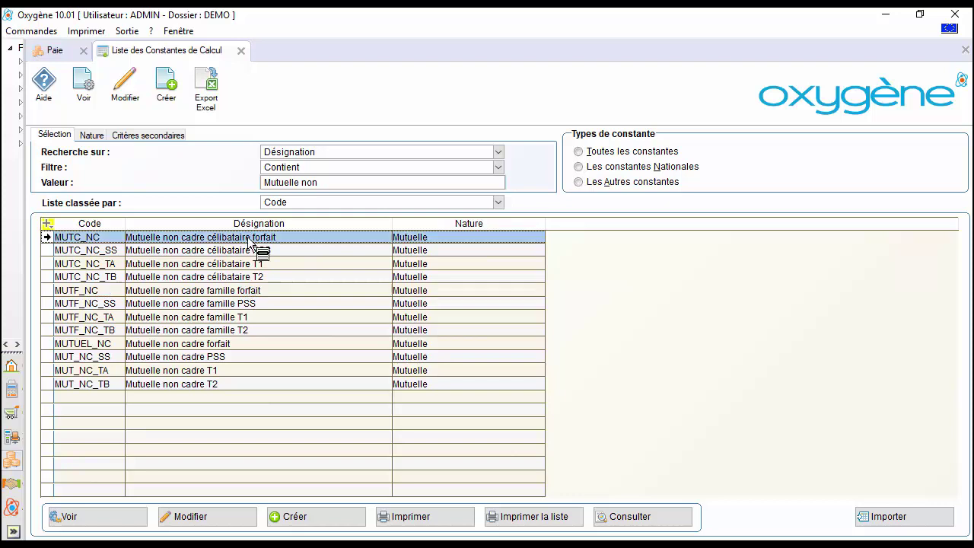
click(249, 294)
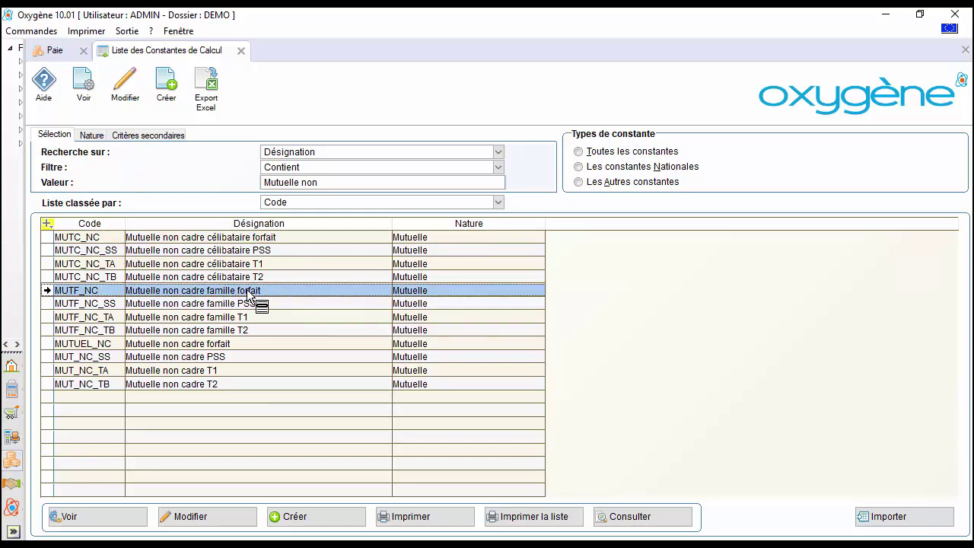
click(240, 344)
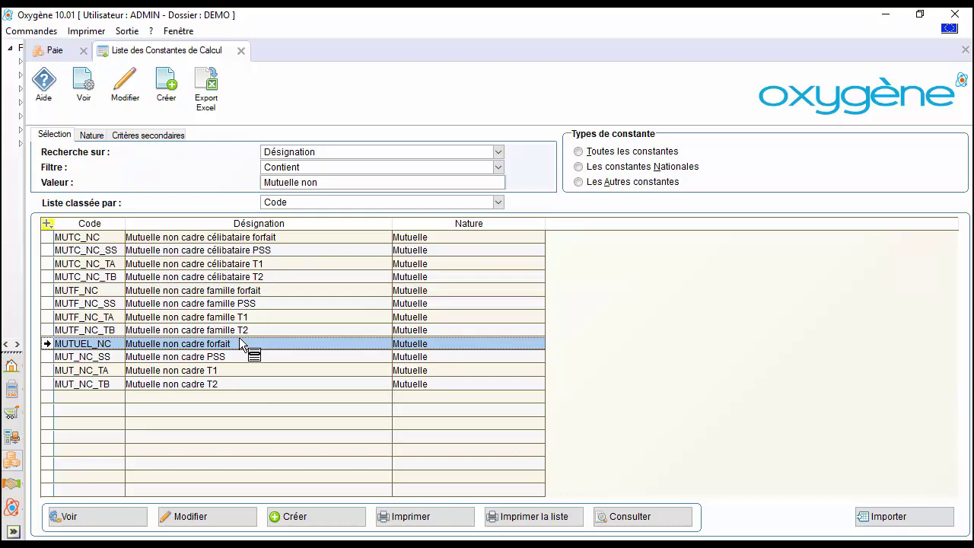
click(258, 251)
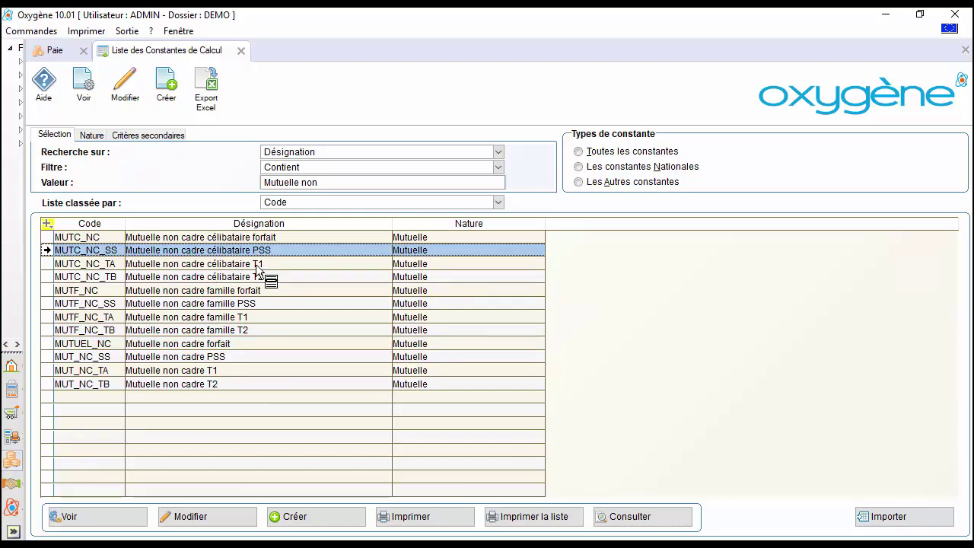
click(257, 265)
click(257, 278)
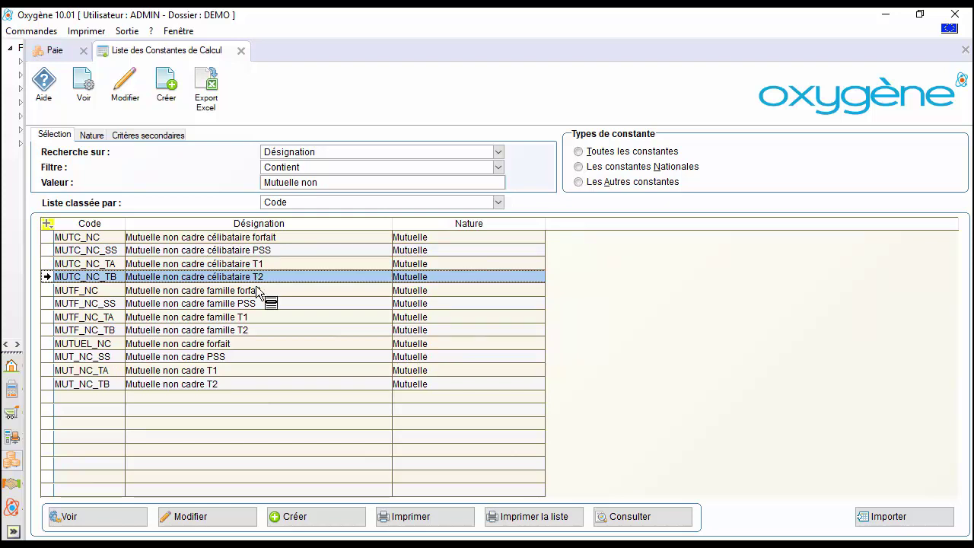
click(260, 317)
click(254, 330)
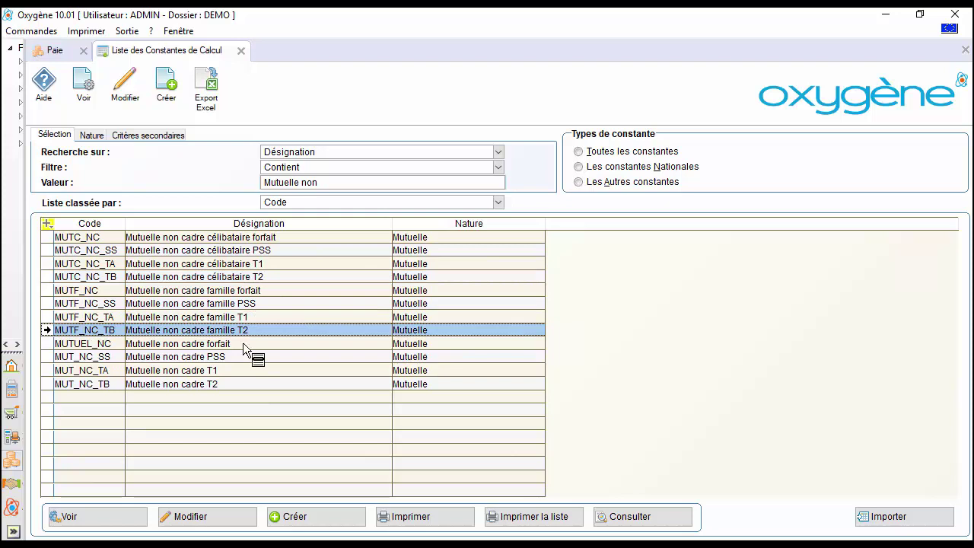
click(233, 384)
- Filter the constants list to designations containing "Mutuelle cad" to view the cadre constants, and close the list
click(331, 183)
key(BackSpace)
key(BackSpace)
key(BackSpace)
key(BackSpace)
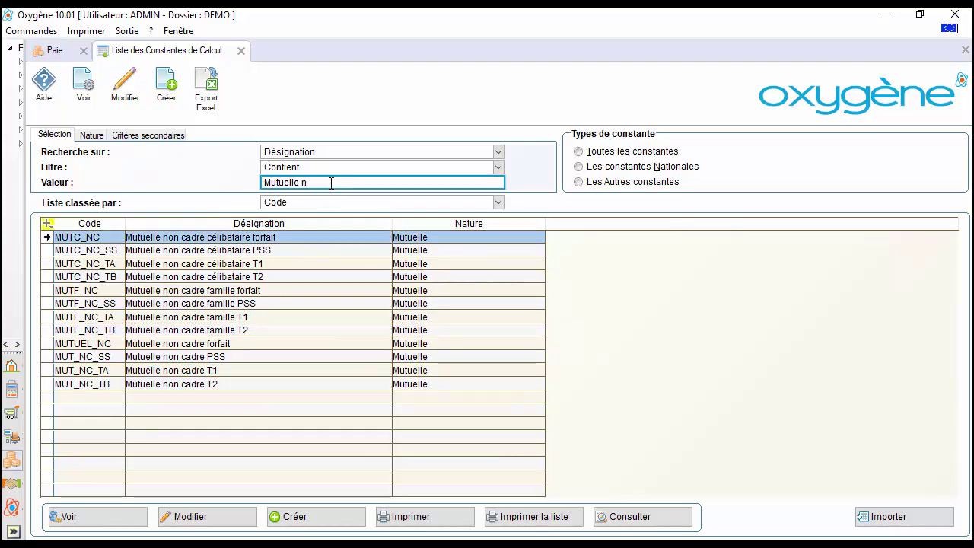
text(cad)
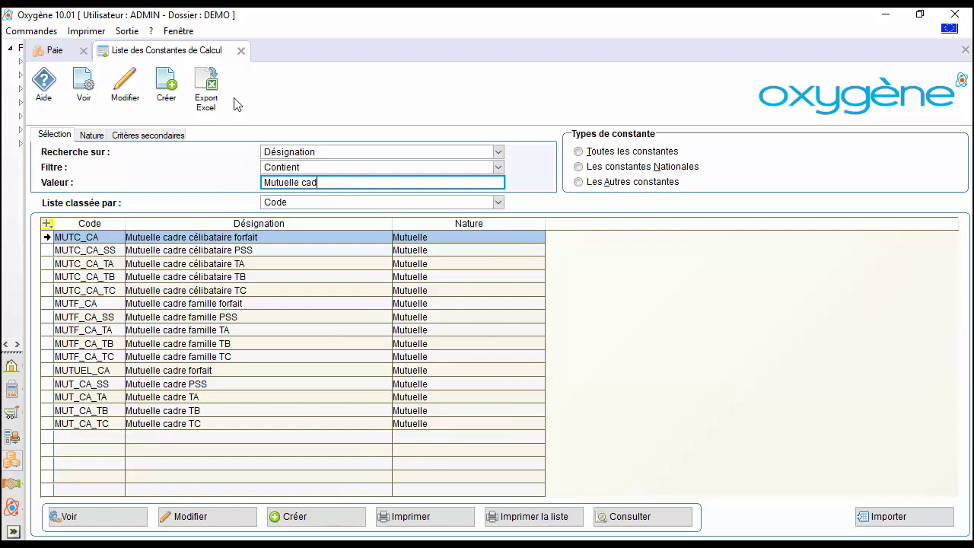
click(240, 51)
- Open the payslip list and calculate the first payslip of Janvier 2018
click(832, 363)
click(835, 366)
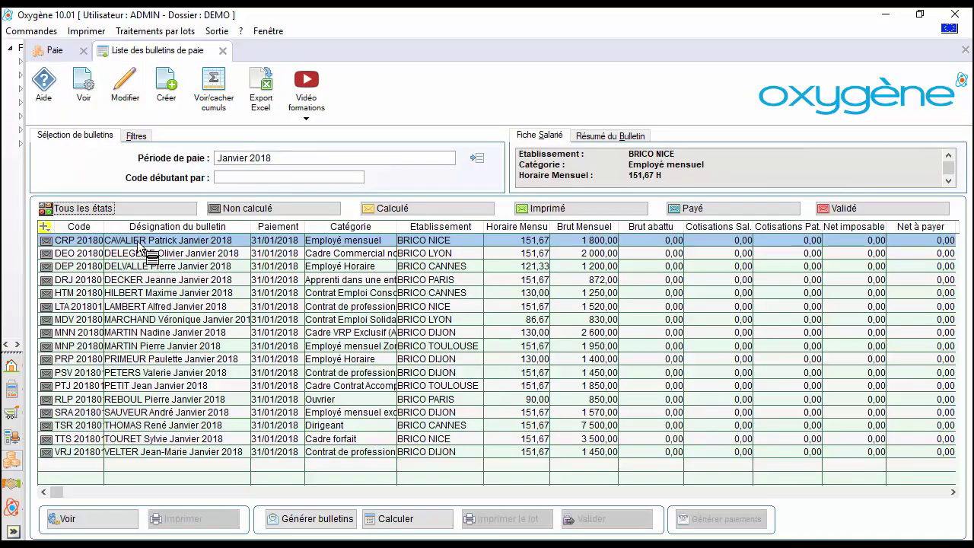
right_click(139, 243)
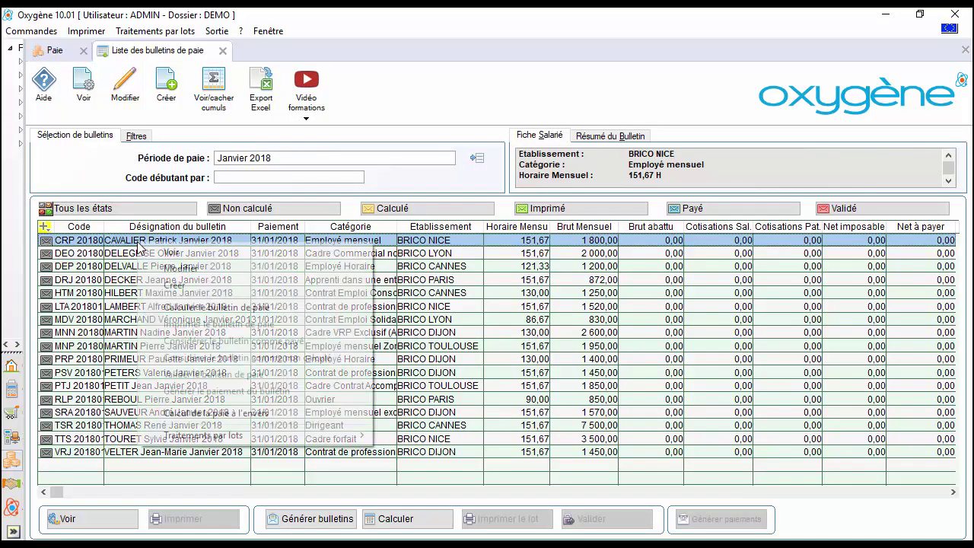
click(186, 308)
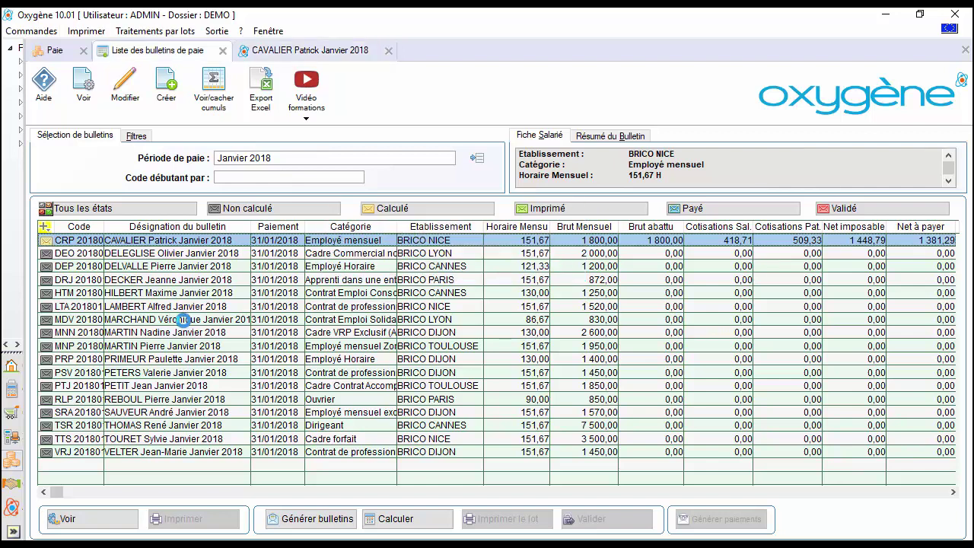
- Display the print preview of the calculated payslip using the Détaillé model in Mode ébauche
click(187, 518)
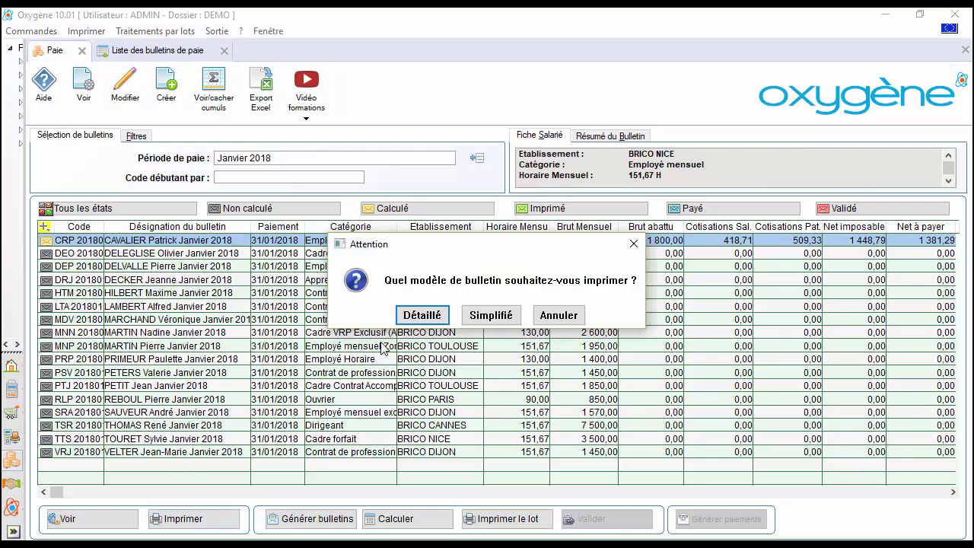
click(411, 315)
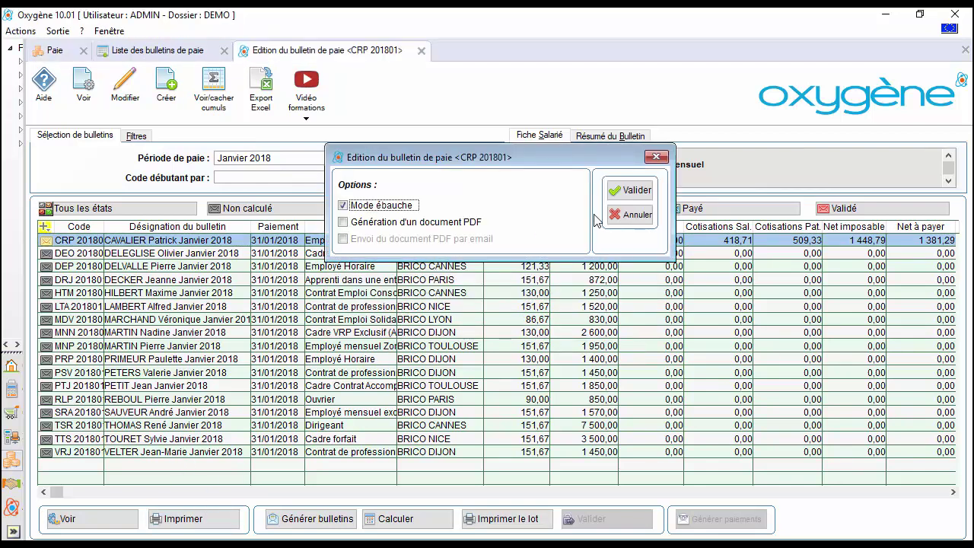
click(638, 191)
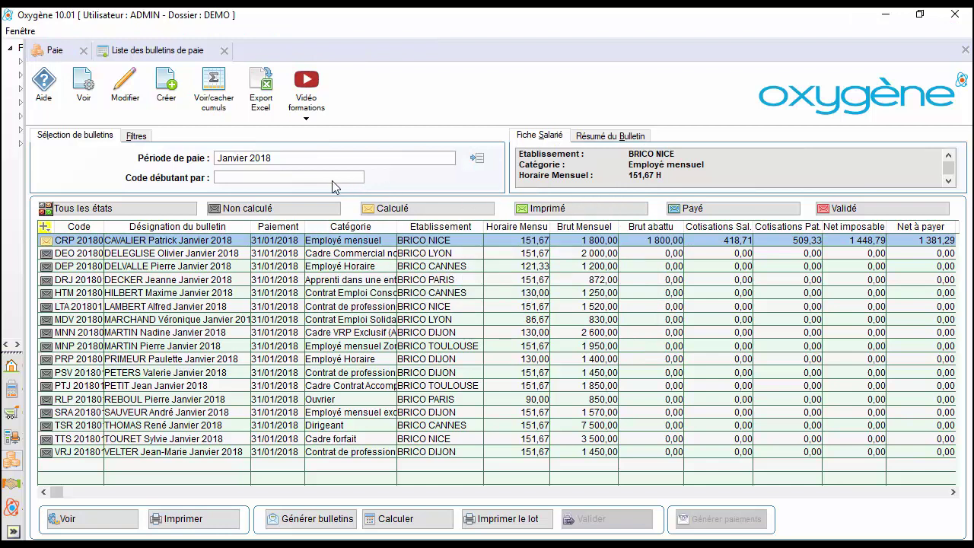
click(327, 150)
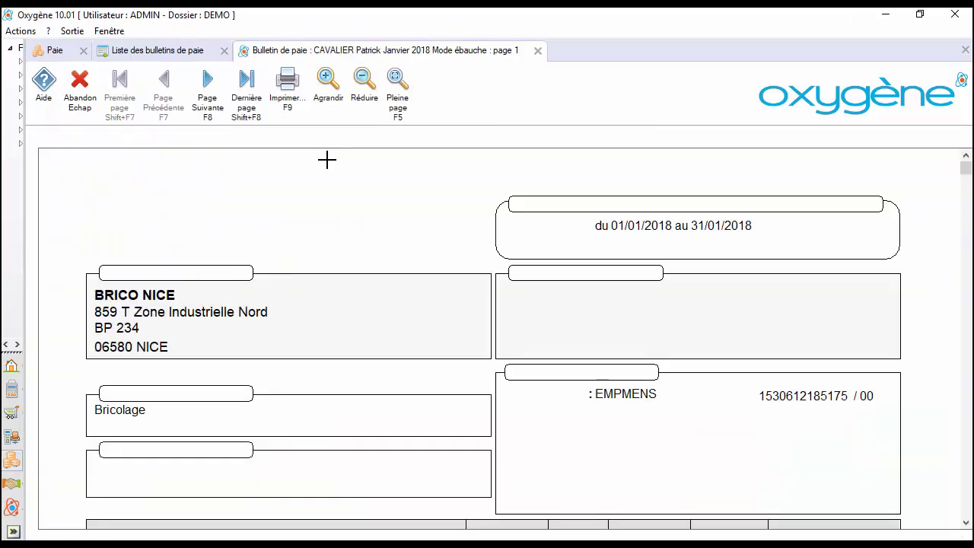
- Examine the employee and employer amounts on the payslip's "Mutuelle non cadre forfait" line, and close the preview and the payslip list
scroll(326, 159, down, 1)
scroll(328, 162, down, 5)
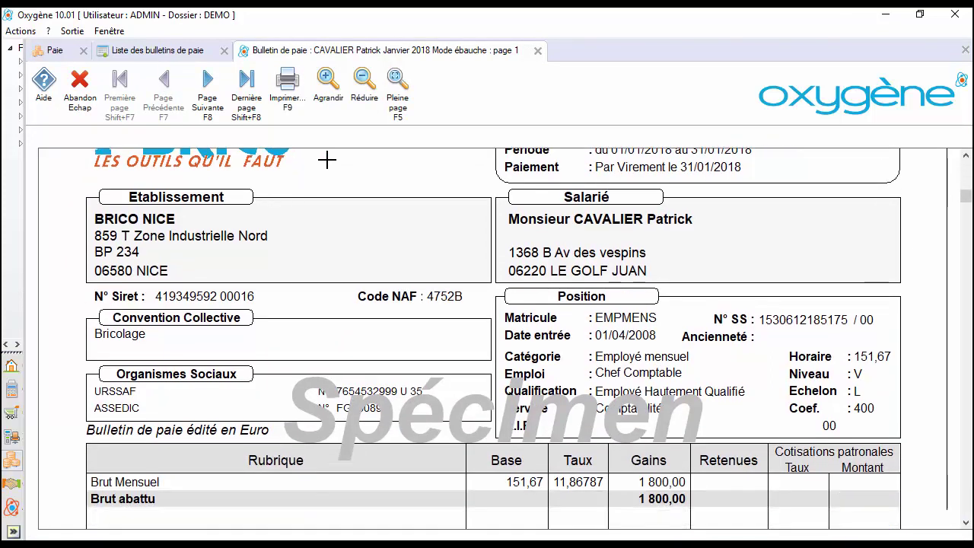
scroll(331, 166, down, 5)
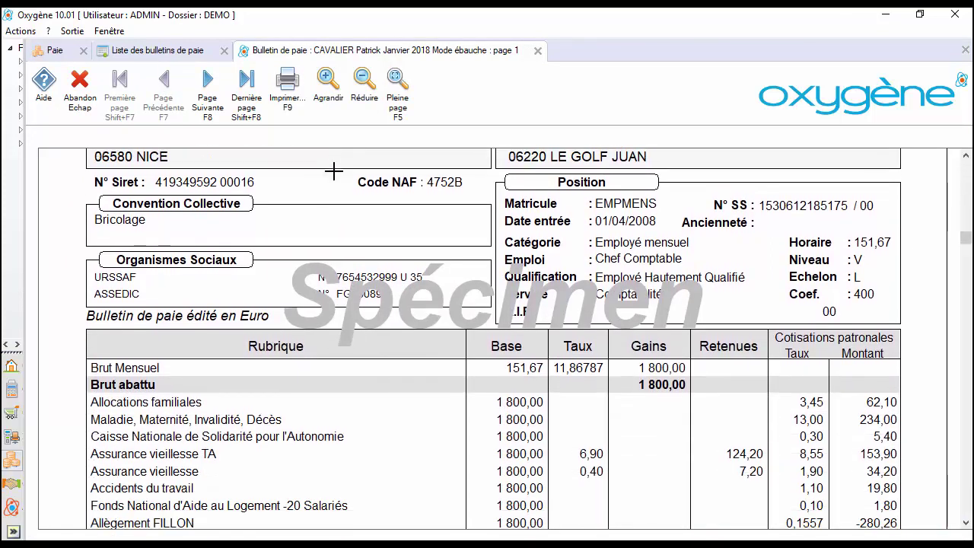
scroll(334, 172, down, 4)
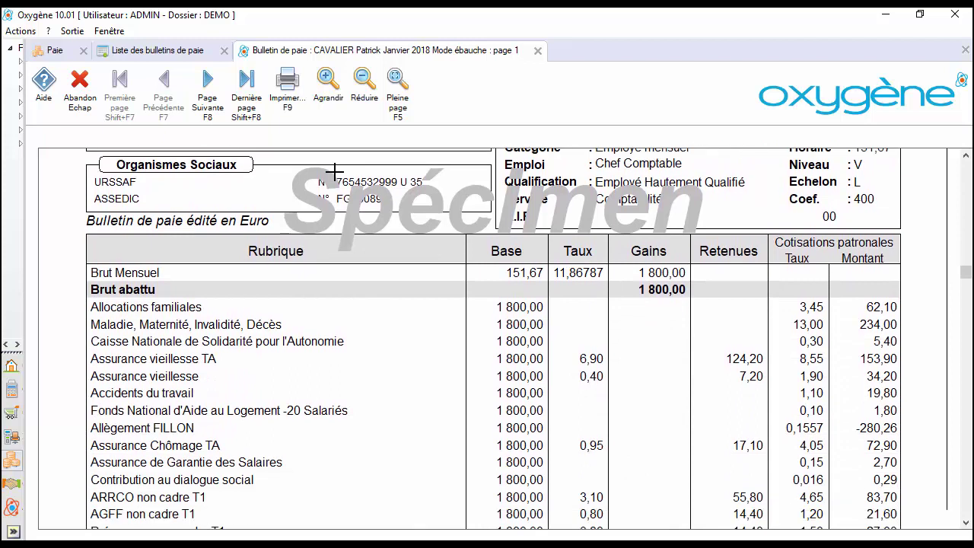
scroll(334, 172, down, 1)
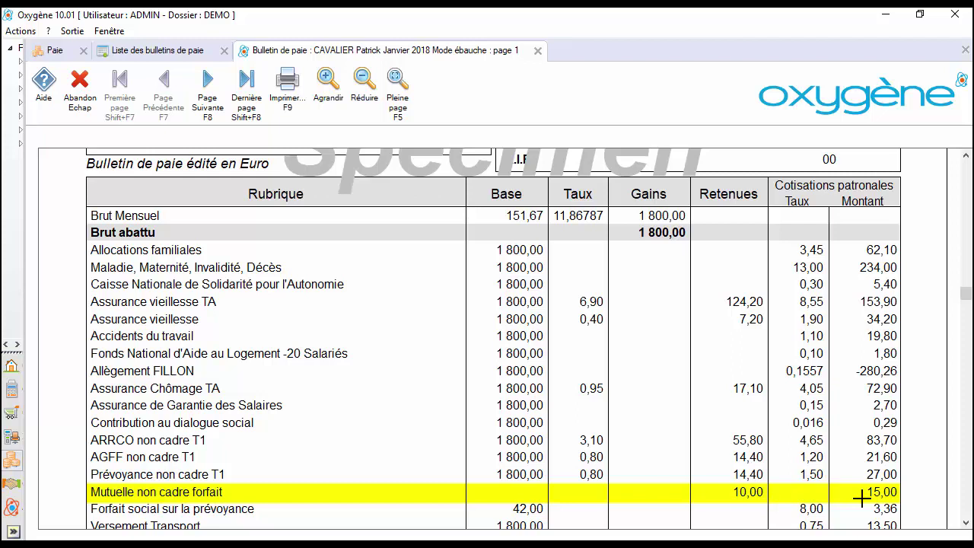
key(Escape)
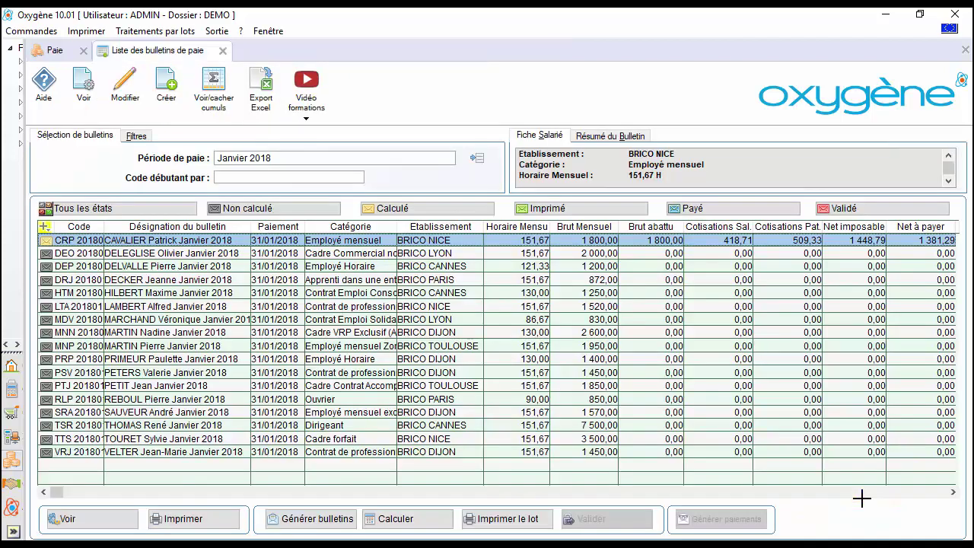
key(Escape)
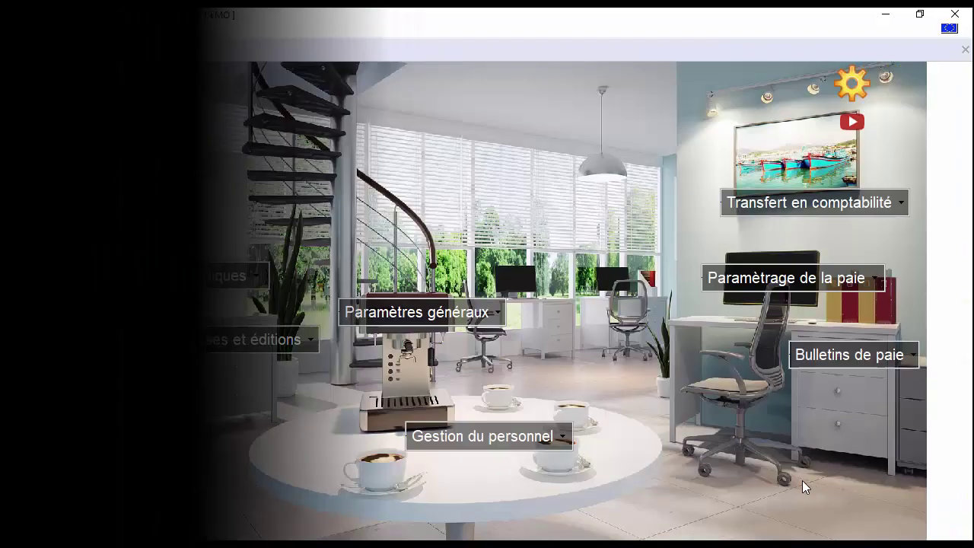